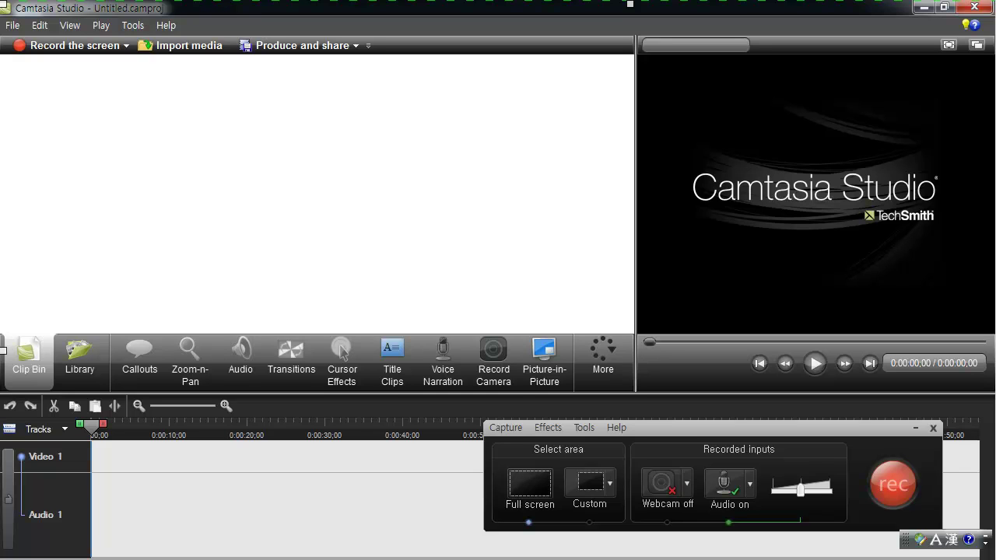
Step: Minimize the editor window and start Camtasia Recorder from the Camtasia Studio 7 applications
click(923, 7)
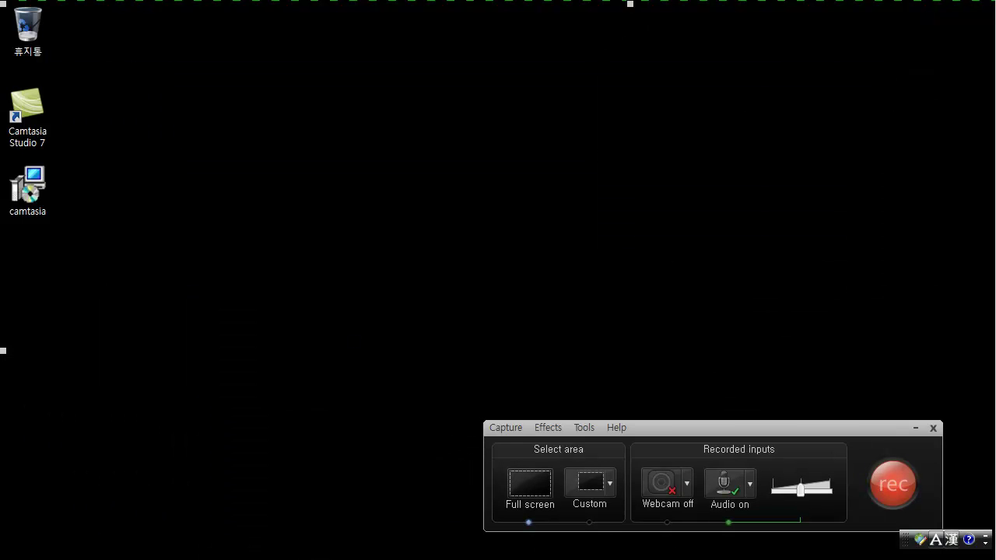
key(super)
click(75, 514)
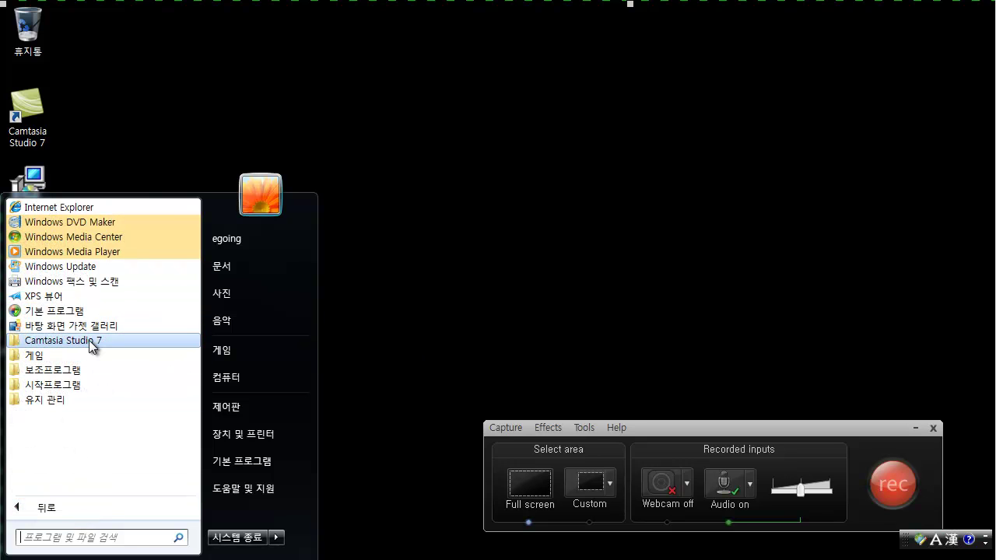
click(88, 339)
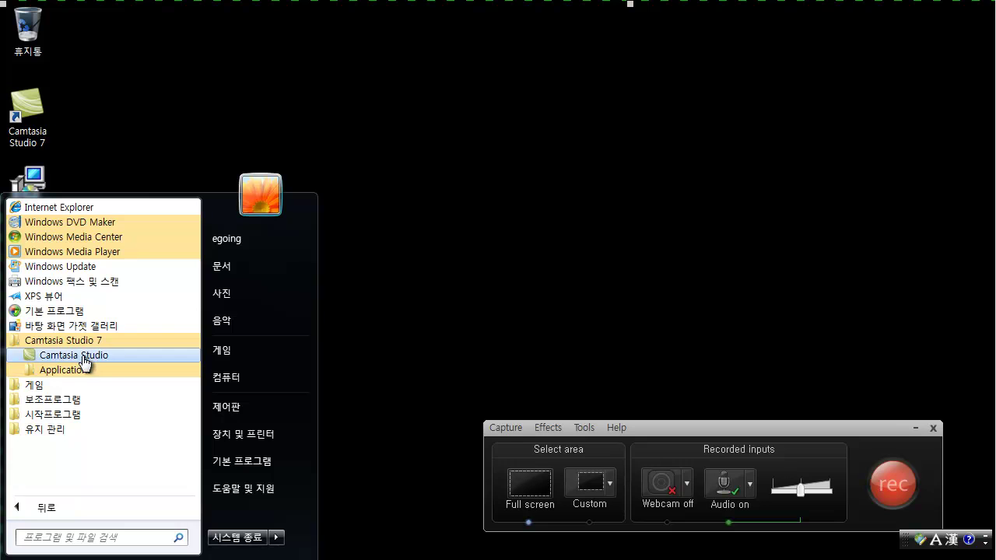
click(80, 370)
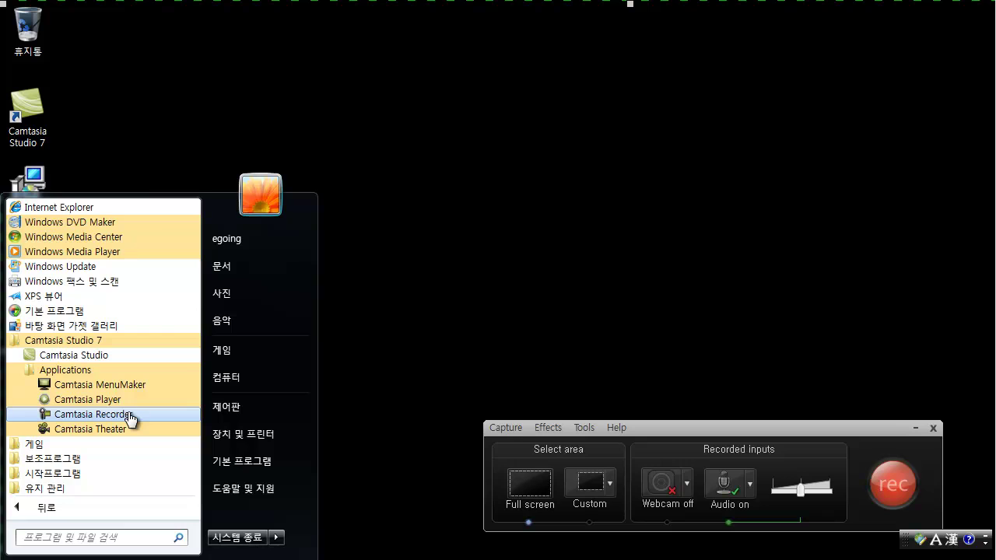
click(128, 418)
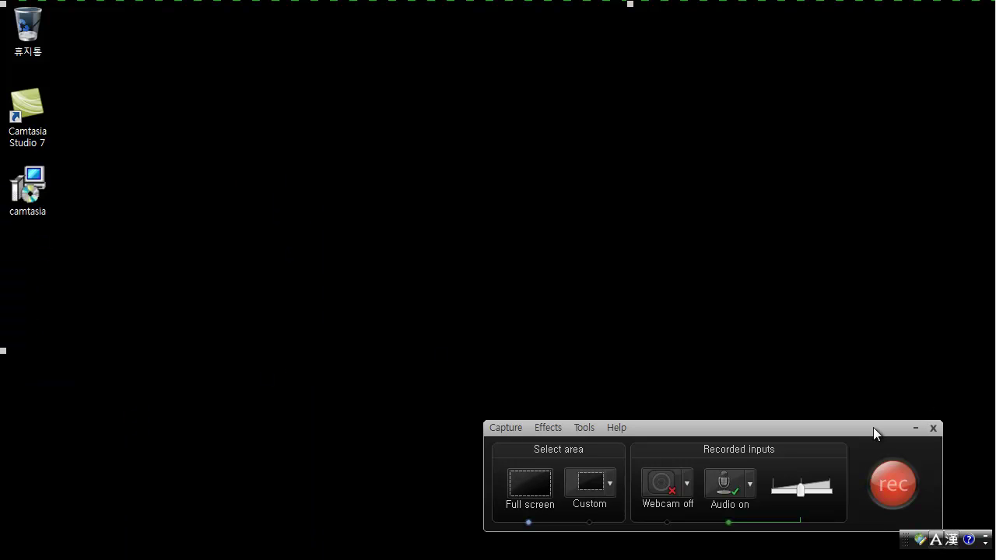
Step: Position the recorder window above the 800x450 custom capture area
drag(741, 429, 616, 345)
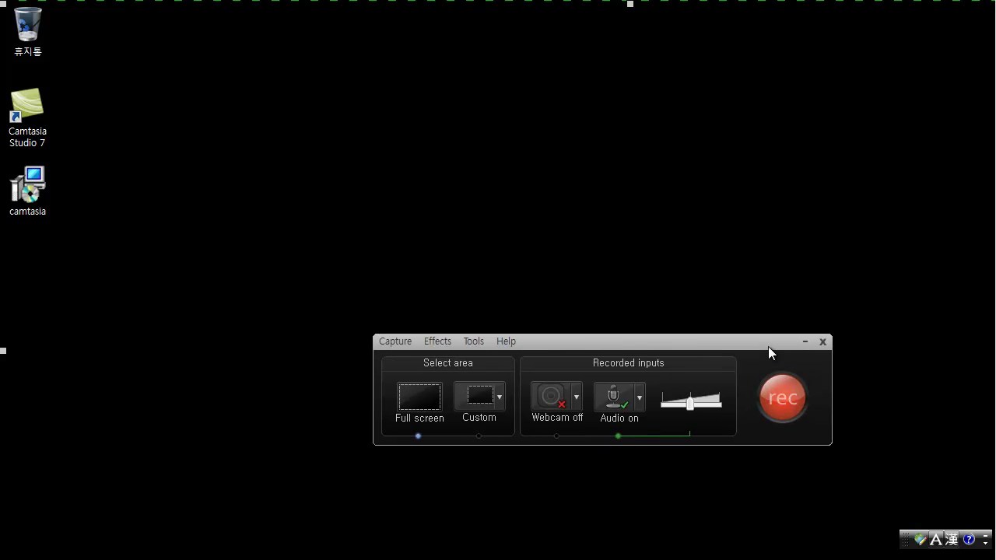
drag(769, 349, 779, 368)
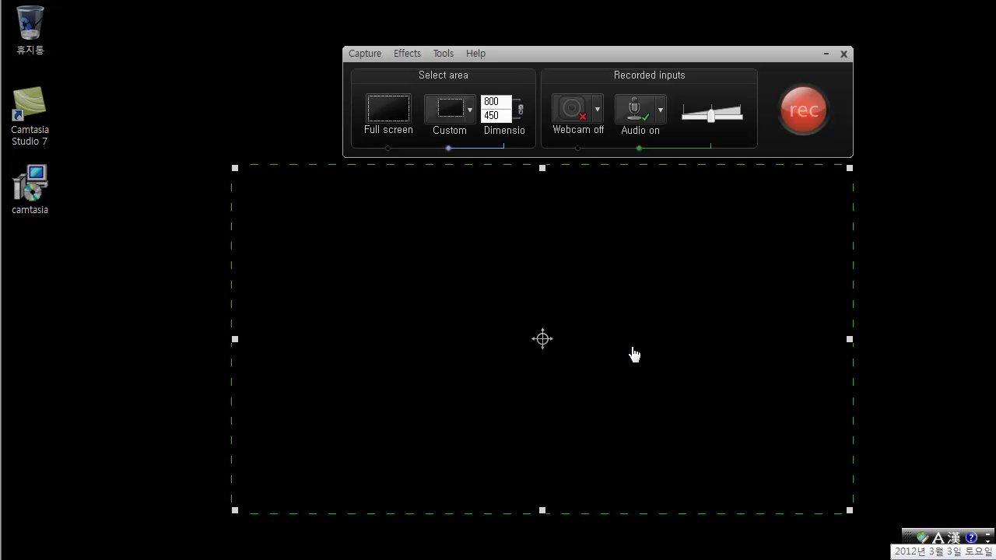
drag(576, 58, 595, 38)
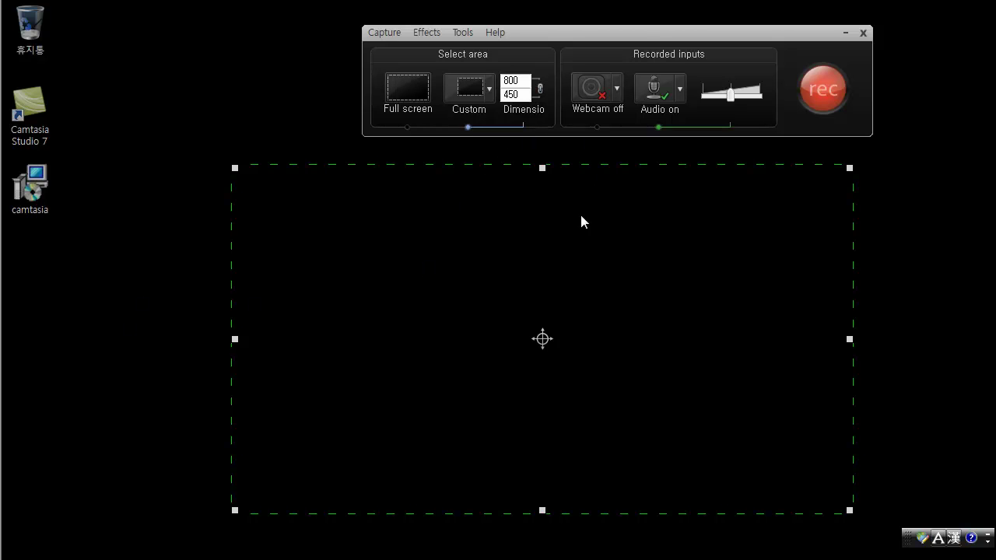
Step: Move the custom capture area around the desktop and shrink it proportionally to about 712x401
drag(542, 339, 489, 343)
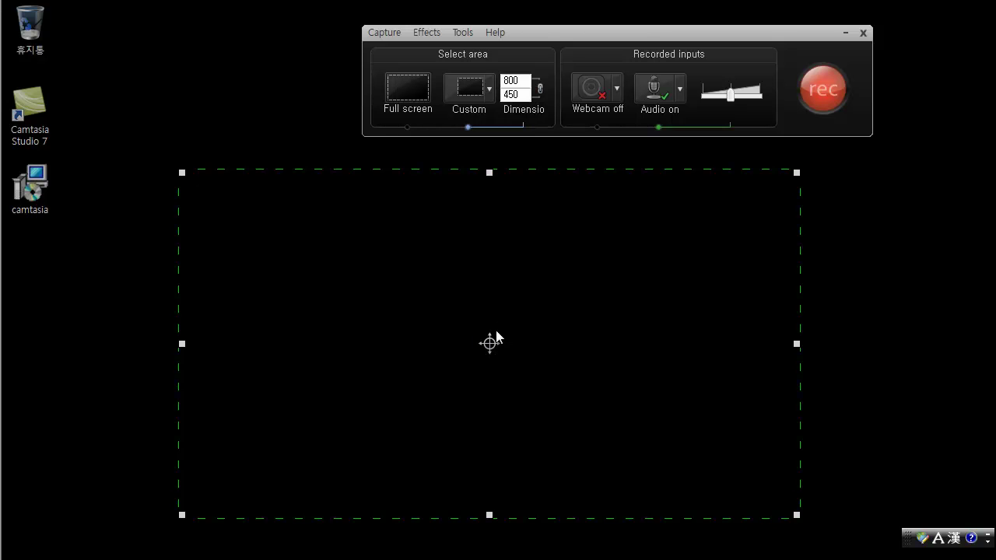
drag(489, 344, 577, 340)
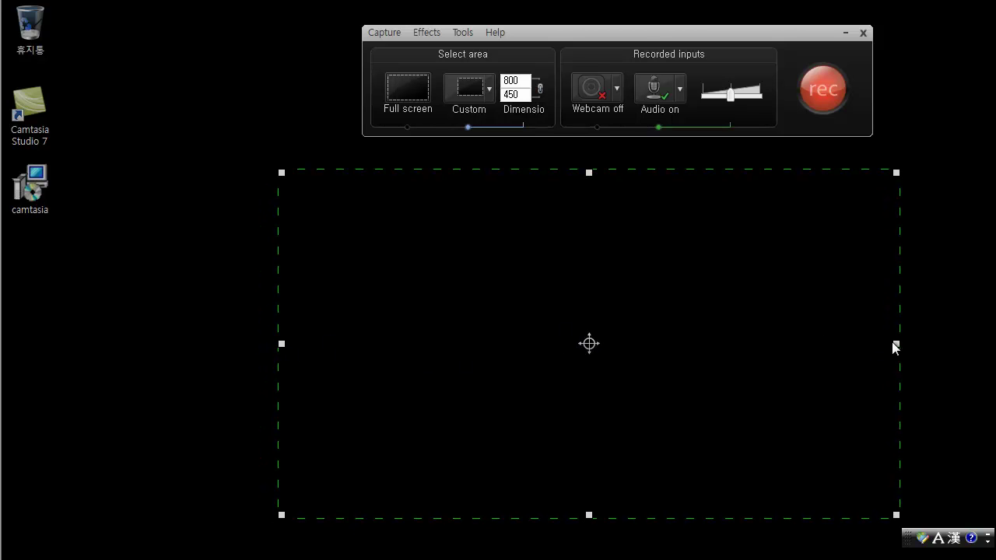
mouse_move(280, 326)
mouse_down()
mouse_move(366, 313)
mouse_move(241, 324)
mouse_move(273, 327)
mouse_up()
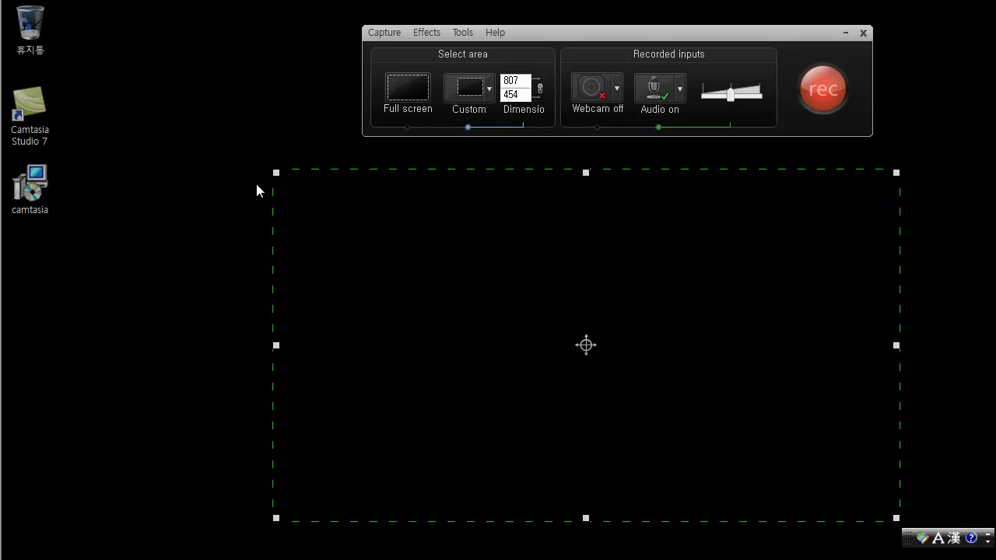
drag(275, 171, 335, 205)
mouse_move(338, 362)
mouse_down()
mouse_move(313, 358)
mouse_move(348, 360)
mouse_up()
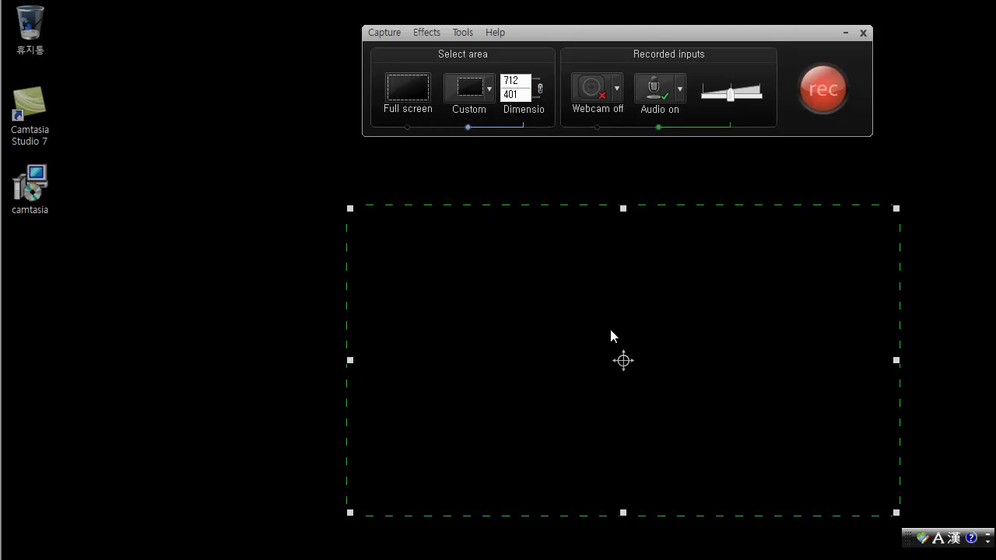
drag(591, 359, 547, 356)
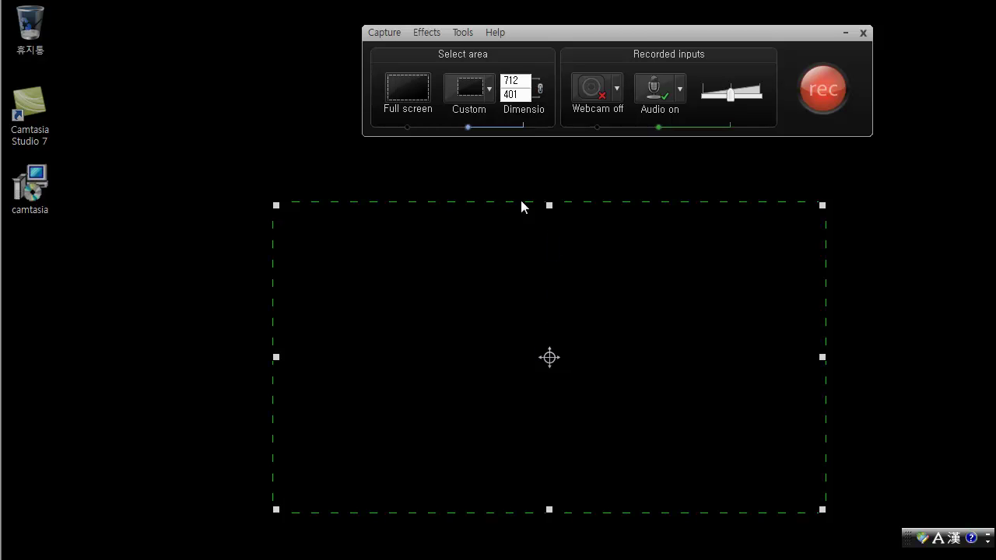
drag(560, 27, 542, 48)
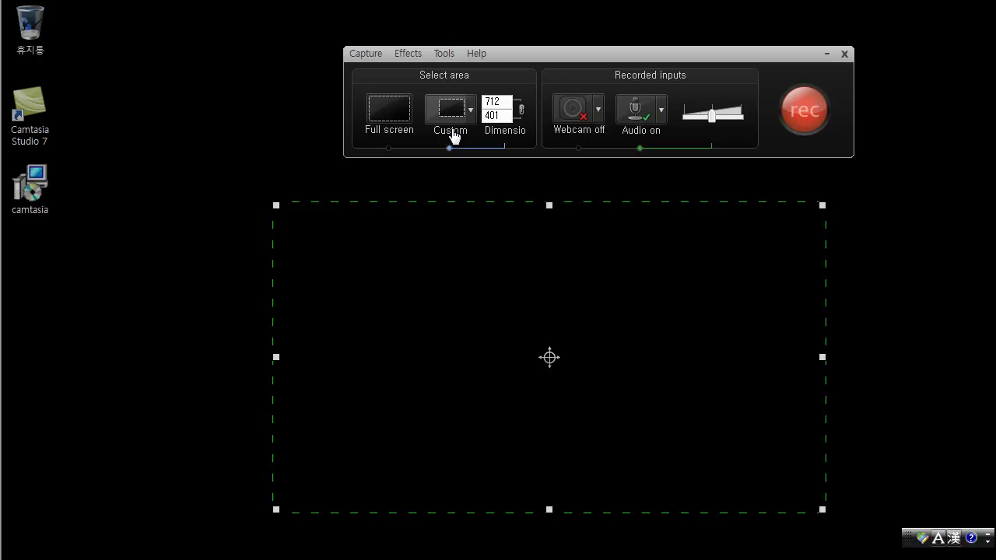
Step: Switch the capture area to full screen and back to a custom area
click(391, 118)
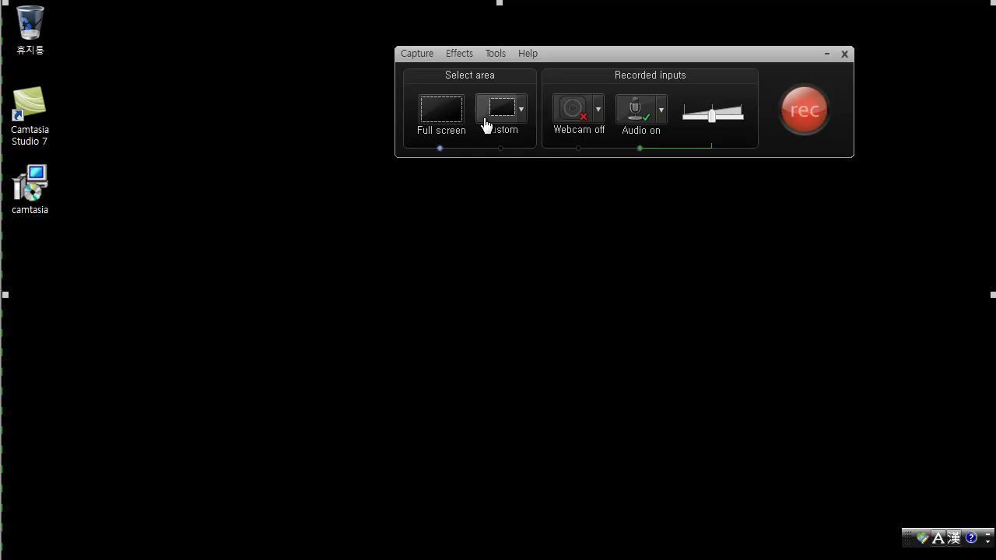
click(505, 104)
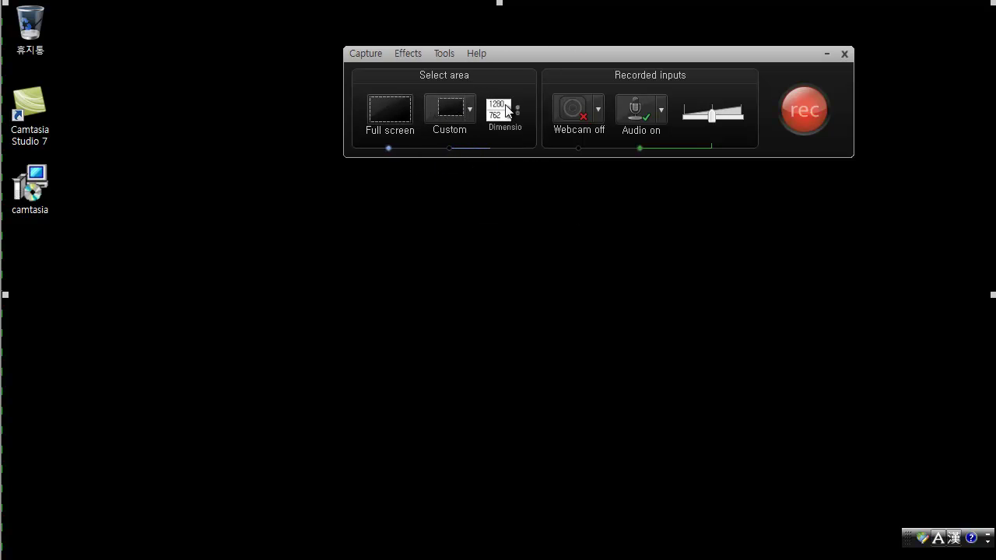
click(464, 117)
click(507, 111)
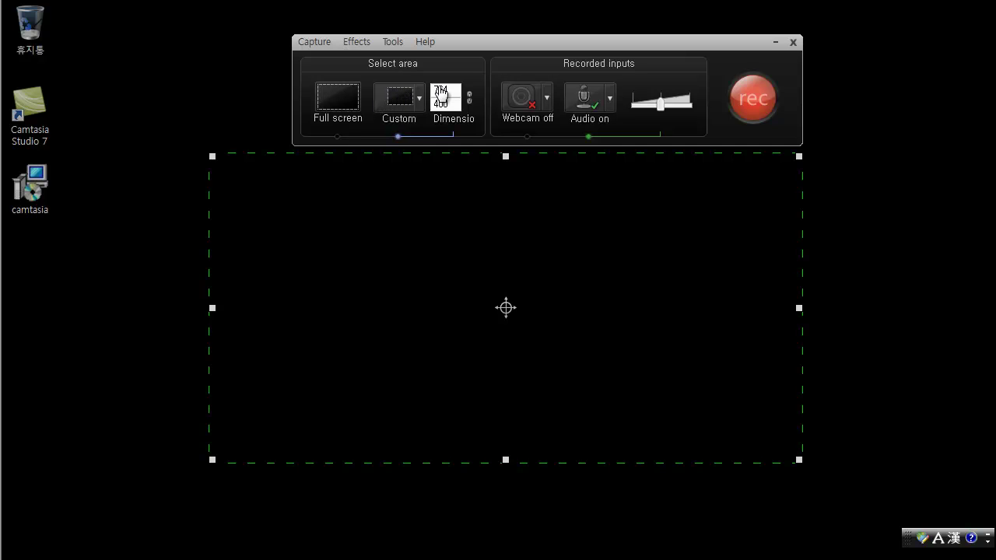
Step: Resize the capture area to about 838x350 with its aspect ratio unlocked
drag(451, 90, 418, 104)
click(470, 101)
drag(804, 462, 602, 489)
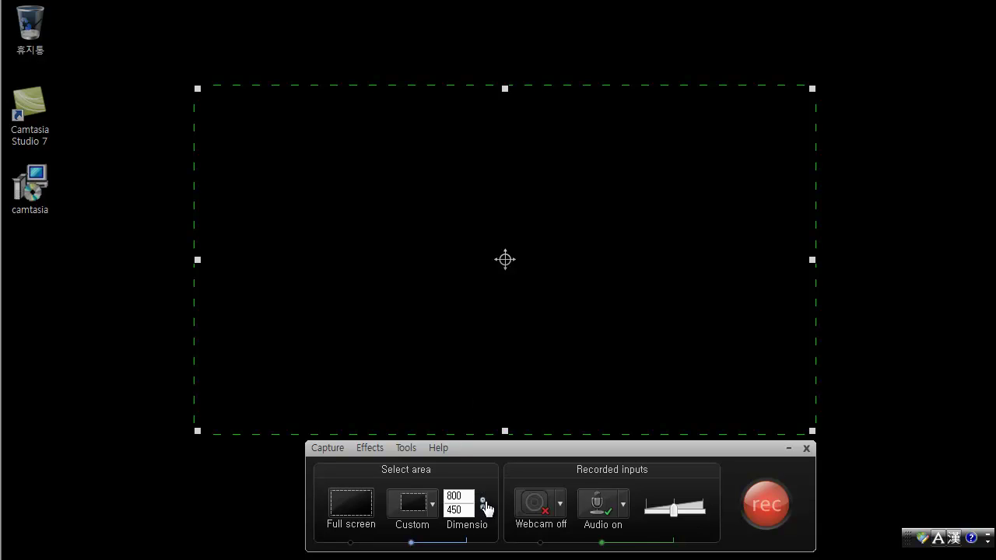
drag(809, 432, 845, 355)
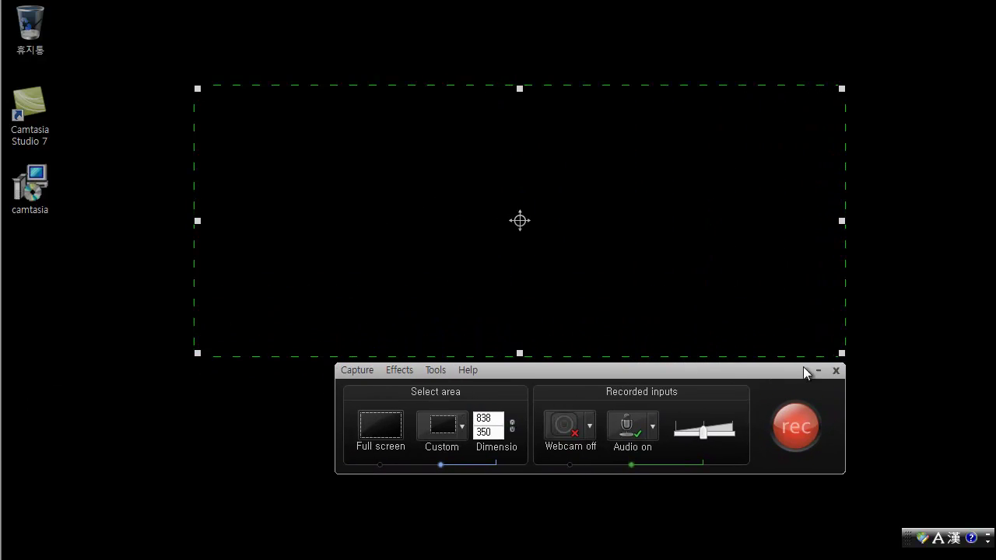
Step: Review the widescreen, standard and recent size presets and the other options for the custom capture area
click(463, 428)
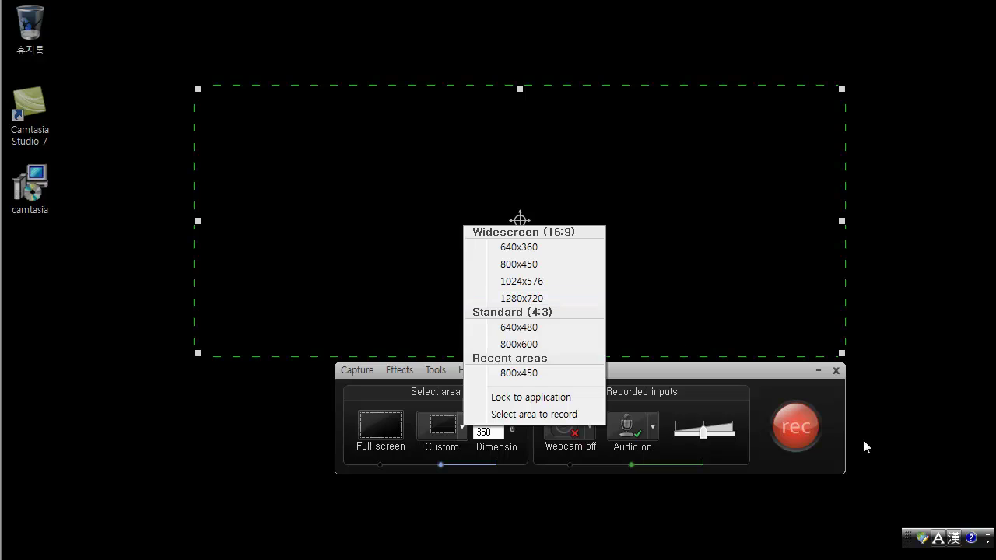
click(29, 117)
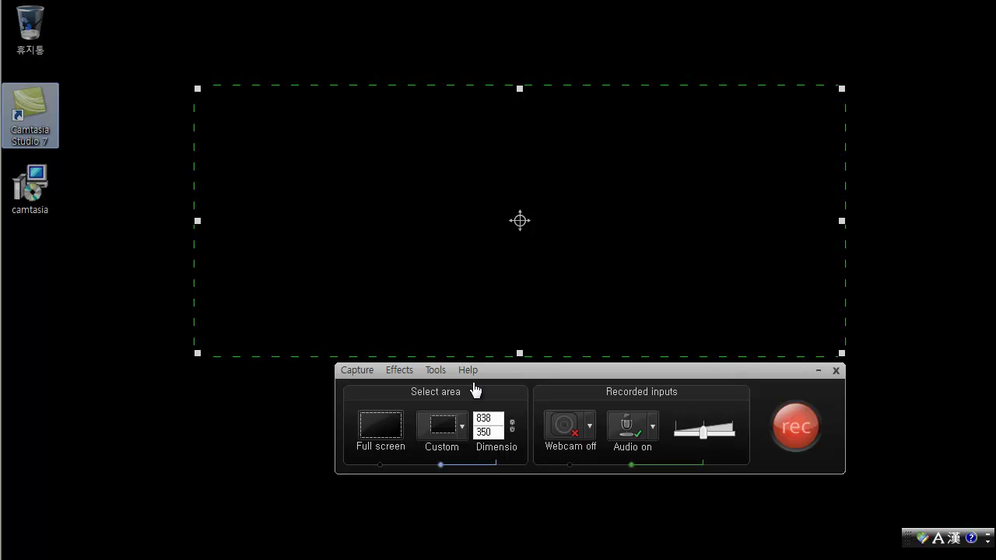
click(462, 427)
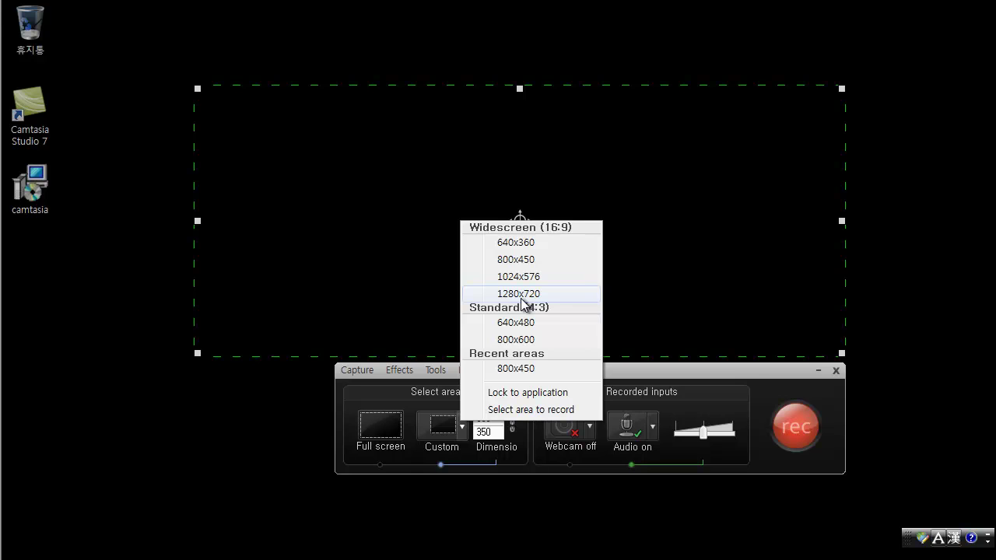
click(750, 375)
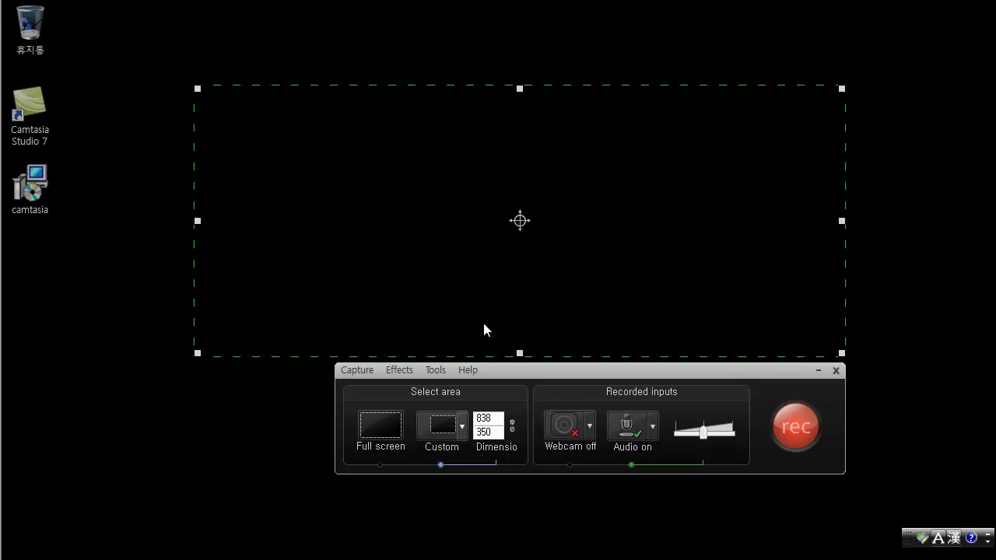
click(462, 427)
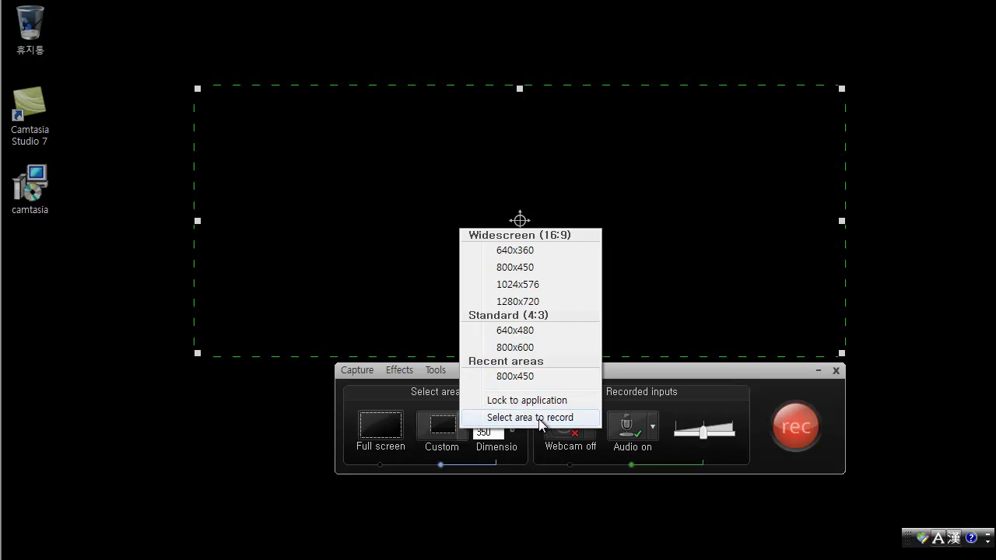
click(620, 385)
Step: Open the Windows Explorer Libraries window and lock the capture area to that application
click(143, 554)
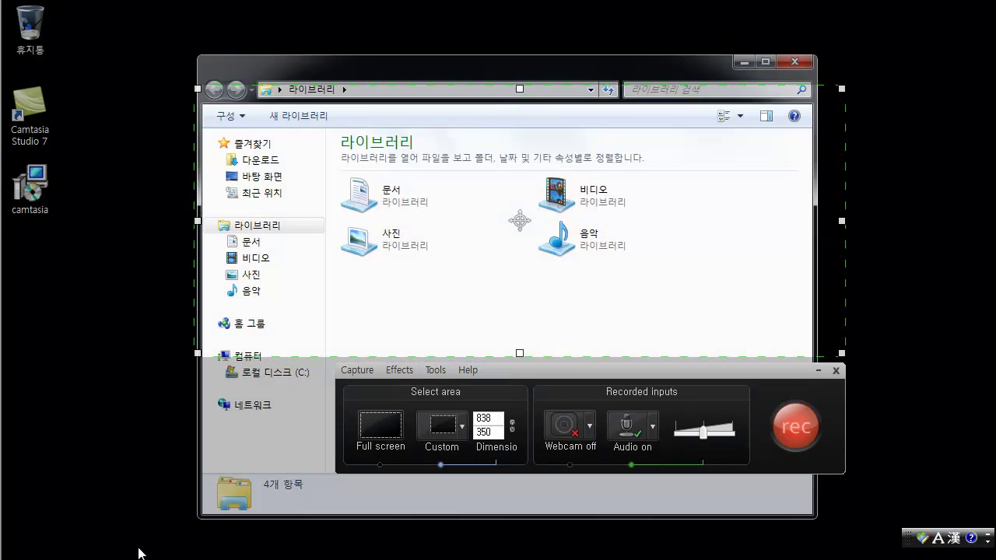
drag(328, 63, 274, 52)
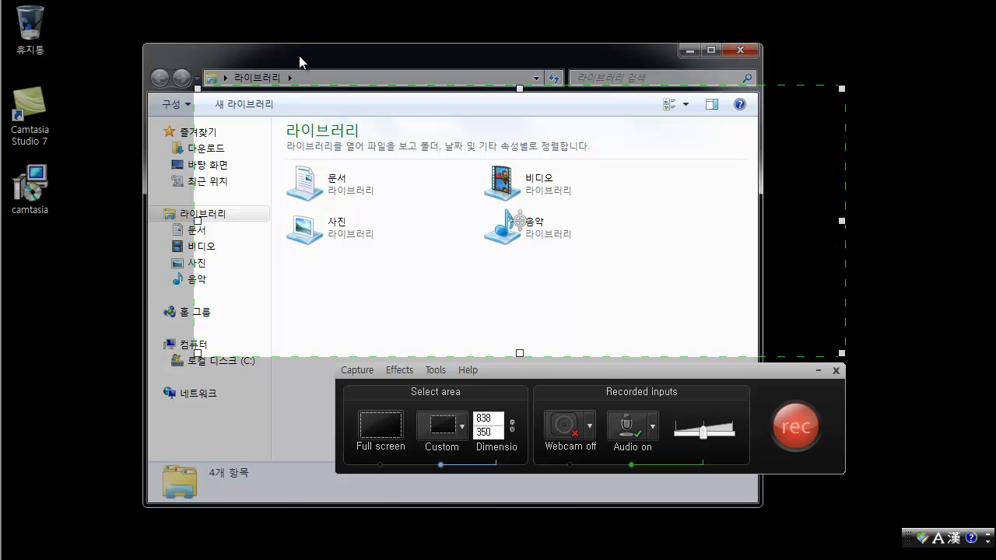
click(462, 426)
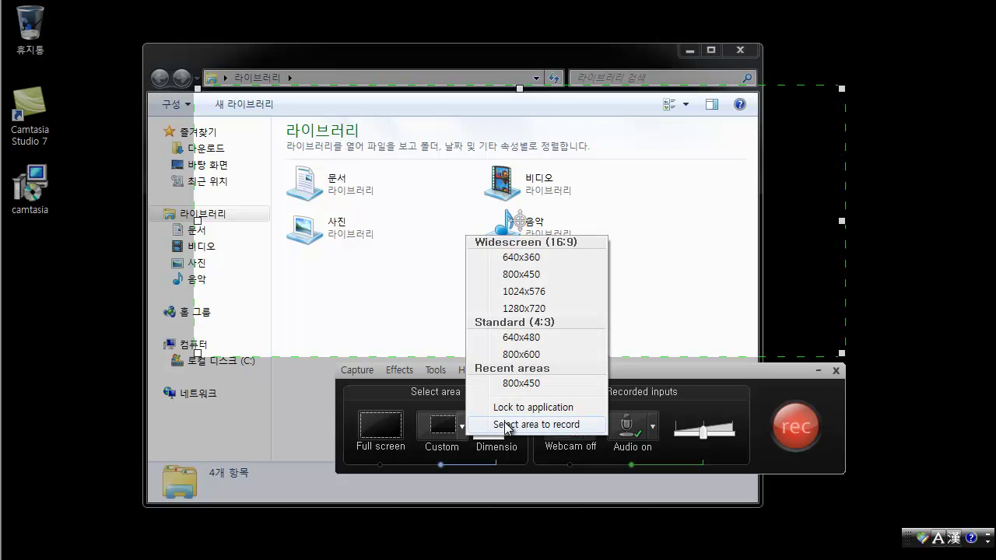
click(521, 412)
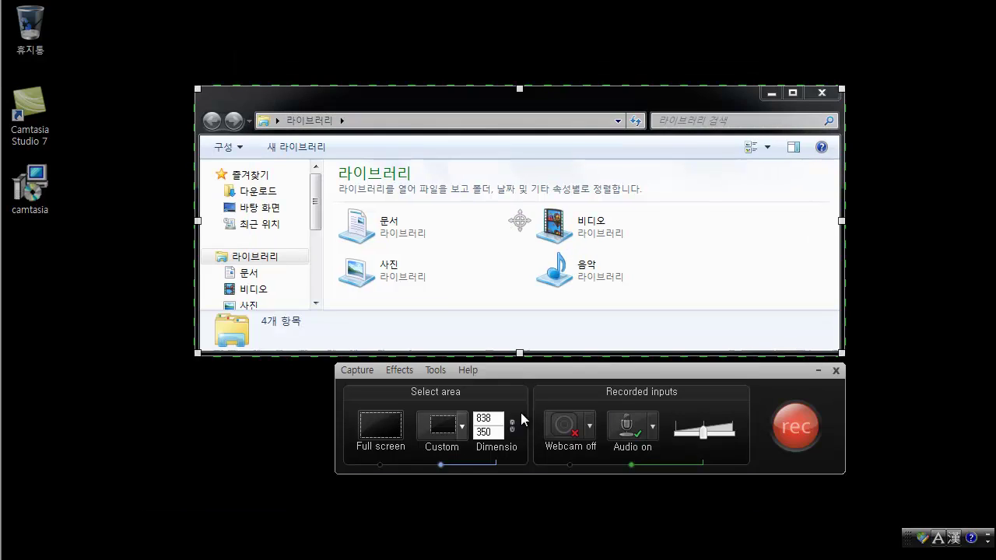
Step: Resize the locked capture area together with the Libraries window to about 919x302
drag(200, 91, 139, 75)
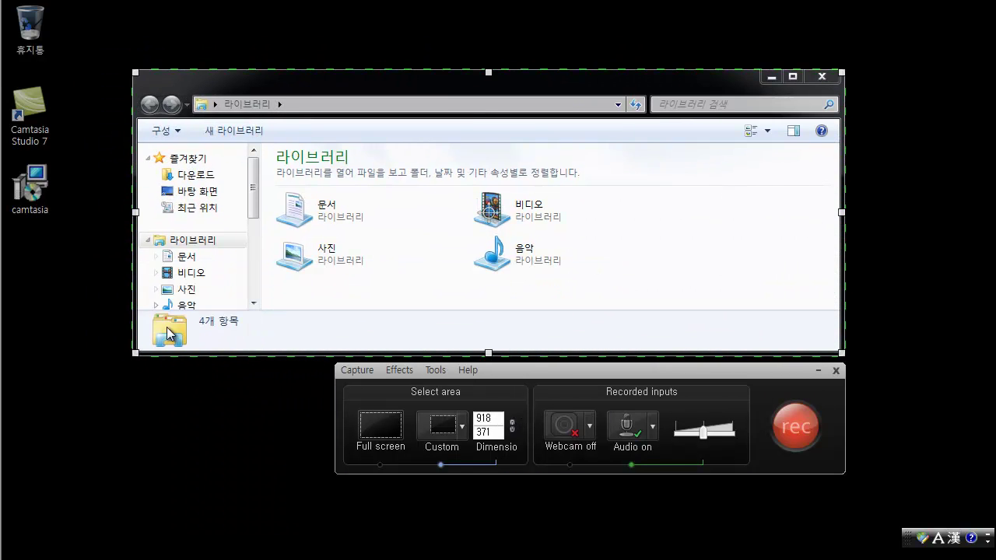
drag(137, 352, 139, 301)
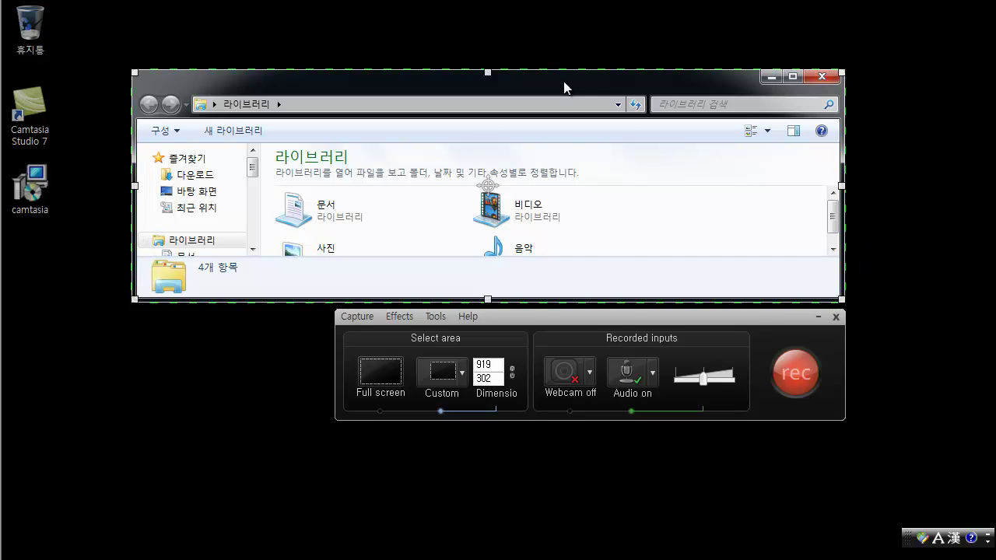
Step: Select the Libraries window as the area to record and resize that area to about 805x287
click(462, 373)
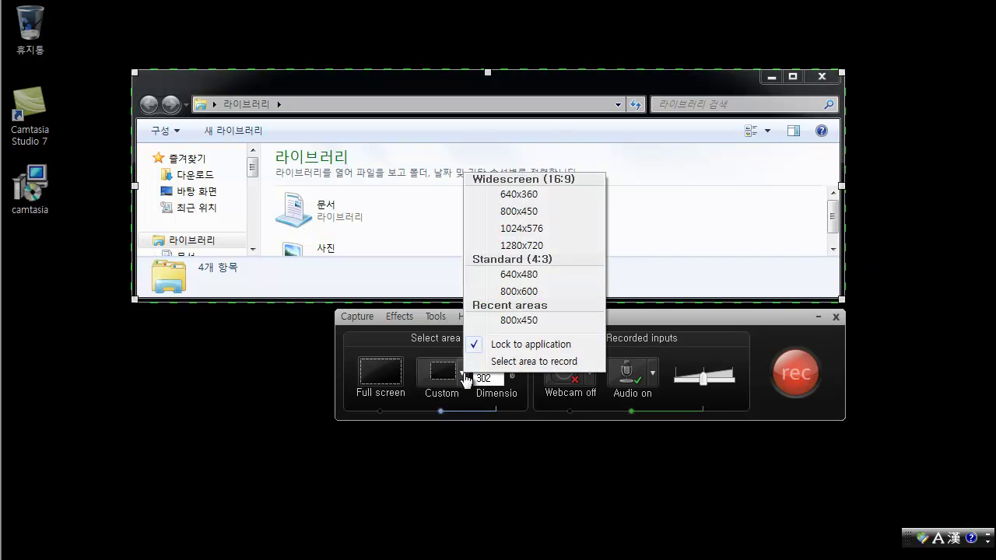
click(518, 362)
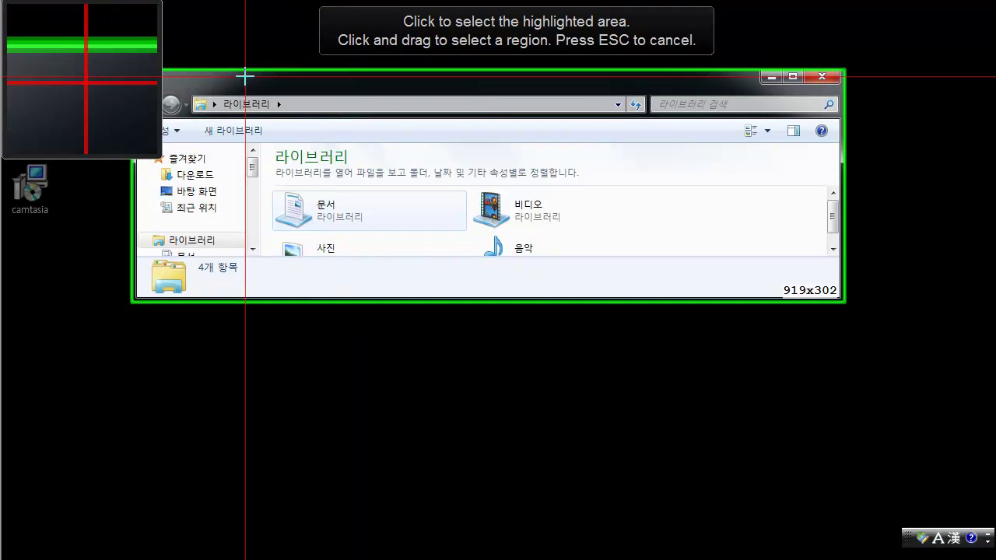
click(245, 77)
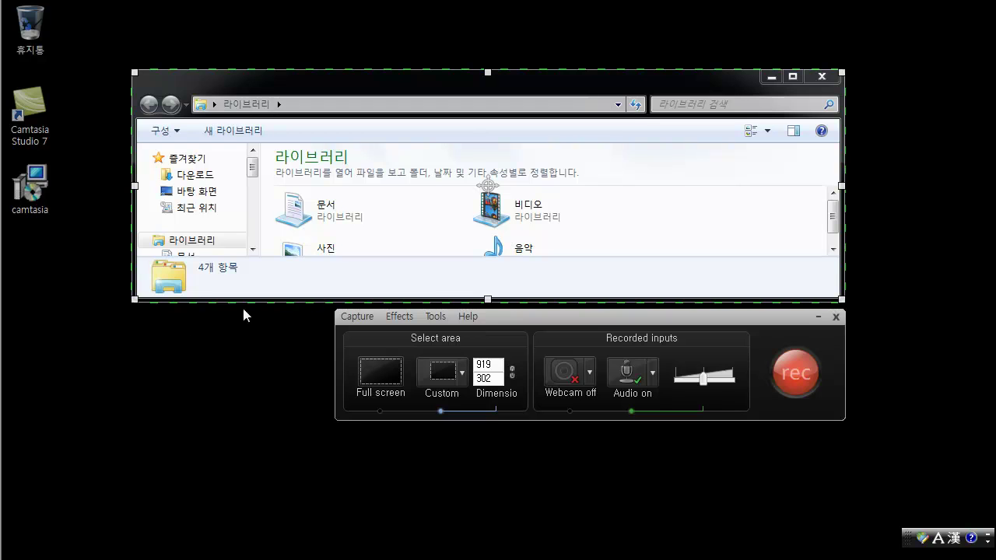
drag(133, 300, 223, 289)
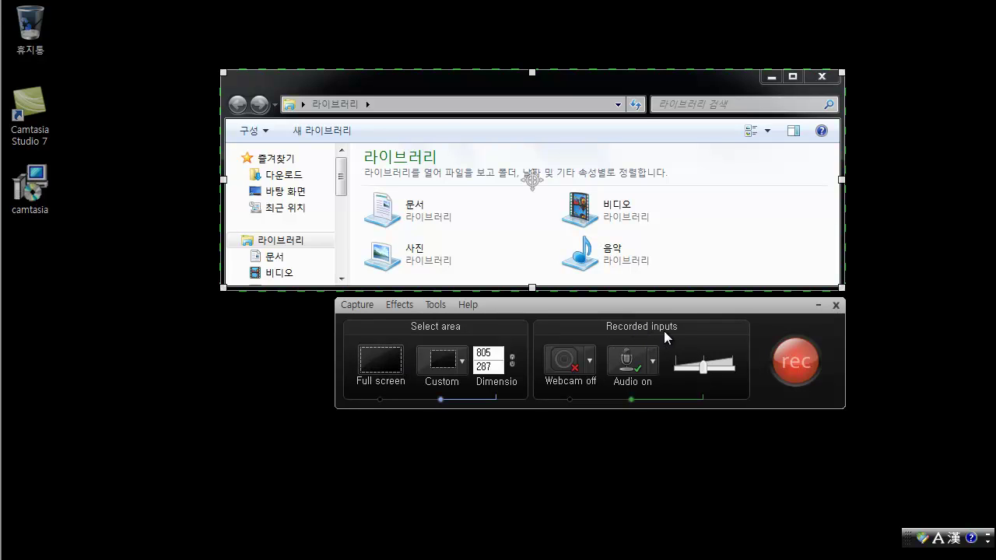
drag(640, 300, 577, 328)
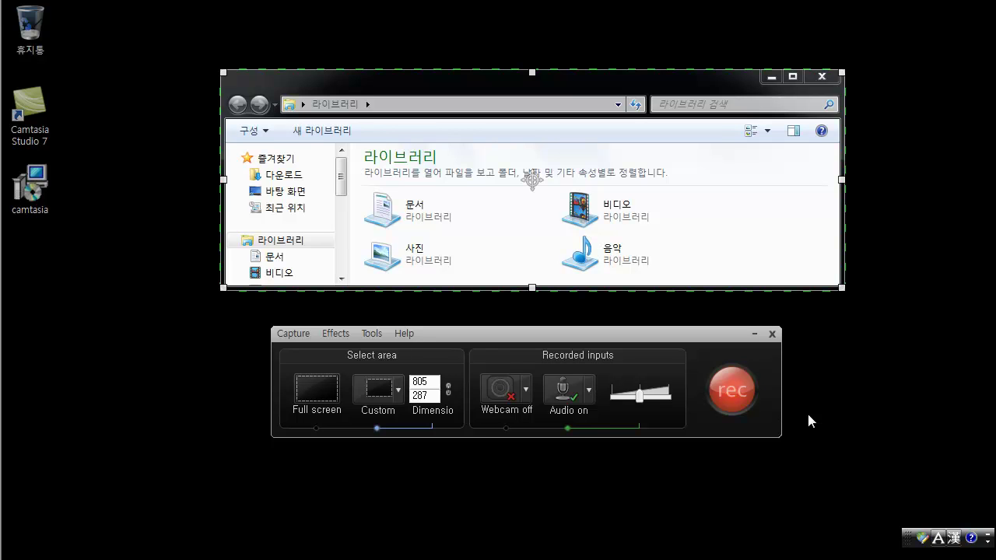
Step: Check the webcam options and choose the High Definition Audio microphone as audio input, also trying the option not to record the microphone
click(528, 395)
click(528, 393)
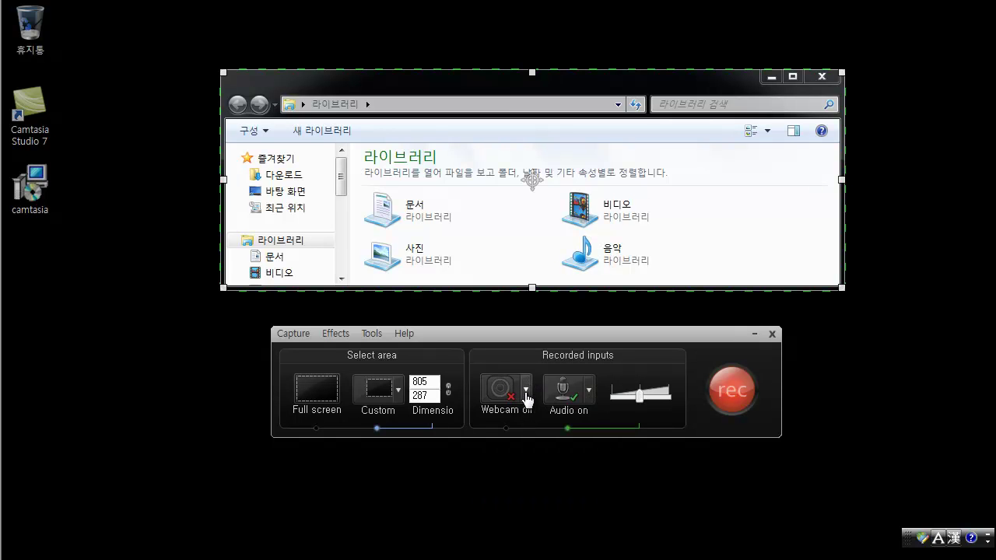
click(589, 389)
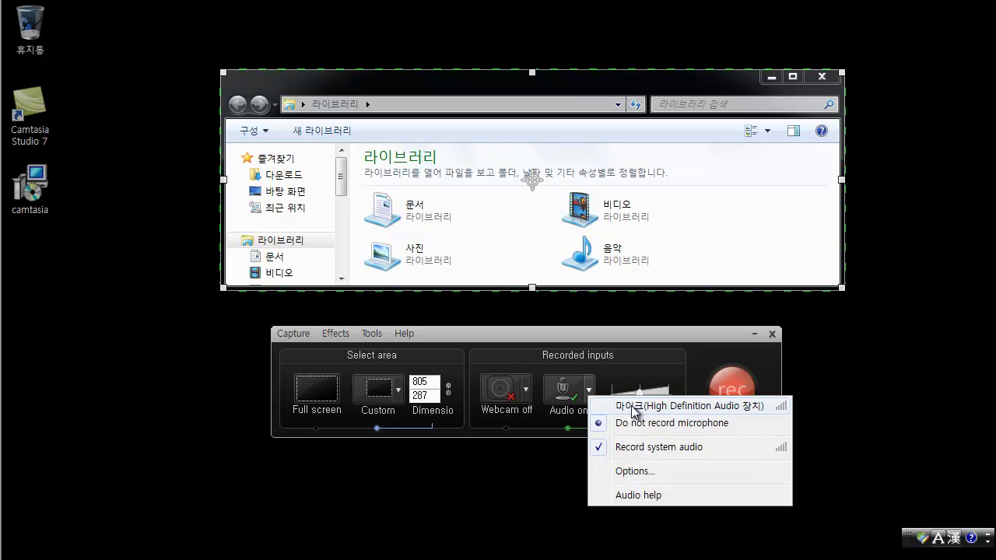
click(633, 406)
click(591, 394)
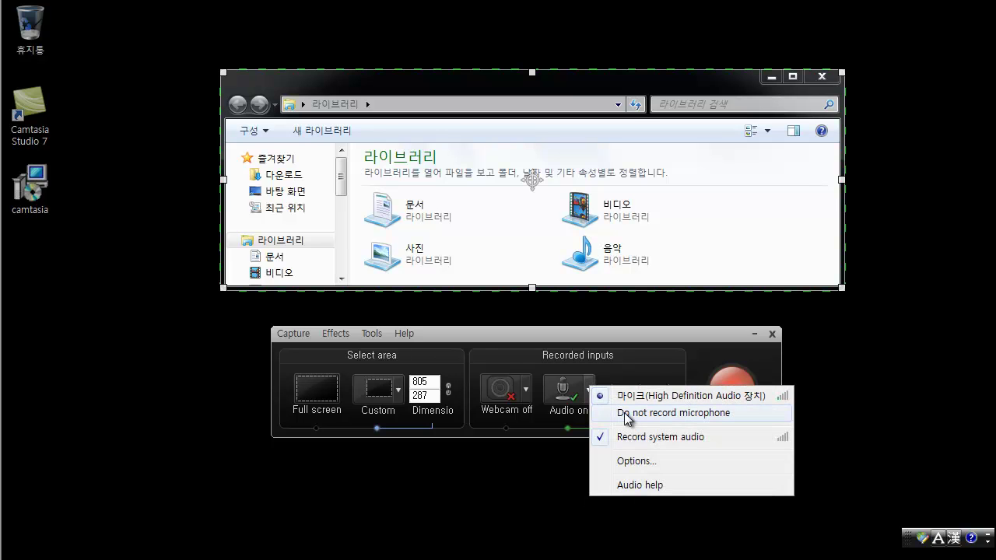
click(627, 417)
click(590, 391)
click(631, 418)
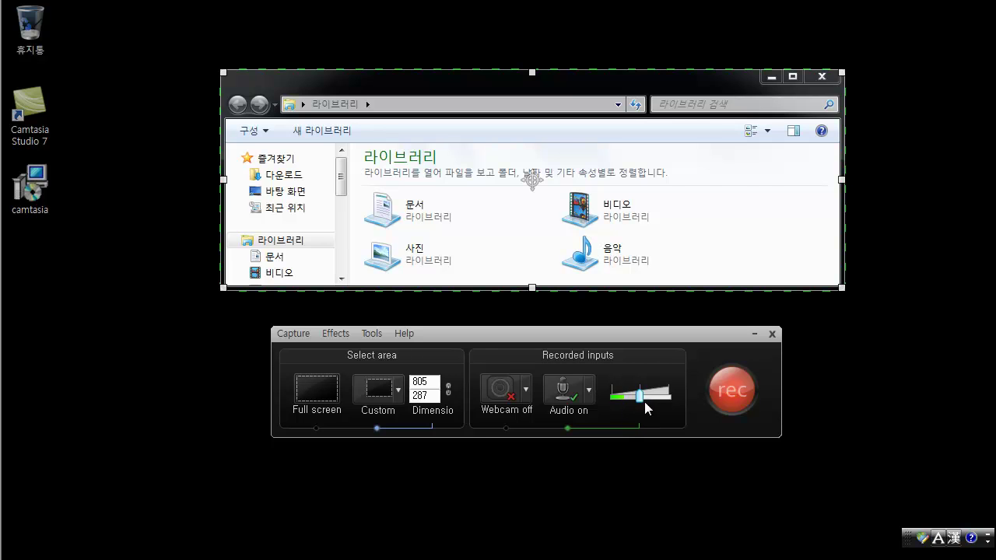
Step: Try a lower audio input volume and set the volume back to about the middle of its range
drag(644, 401, 613, 402)
mouse_move(656, 400)
mouse_down()
mouse_move(615, 400)
mouse_move(641, 399)
mouse_up()
mouse_move(640, 397)
mouse_down()
mouse_move(623, 399)
mouse_move(656, 399)
mouse_move(638, 399)
mouse_up()
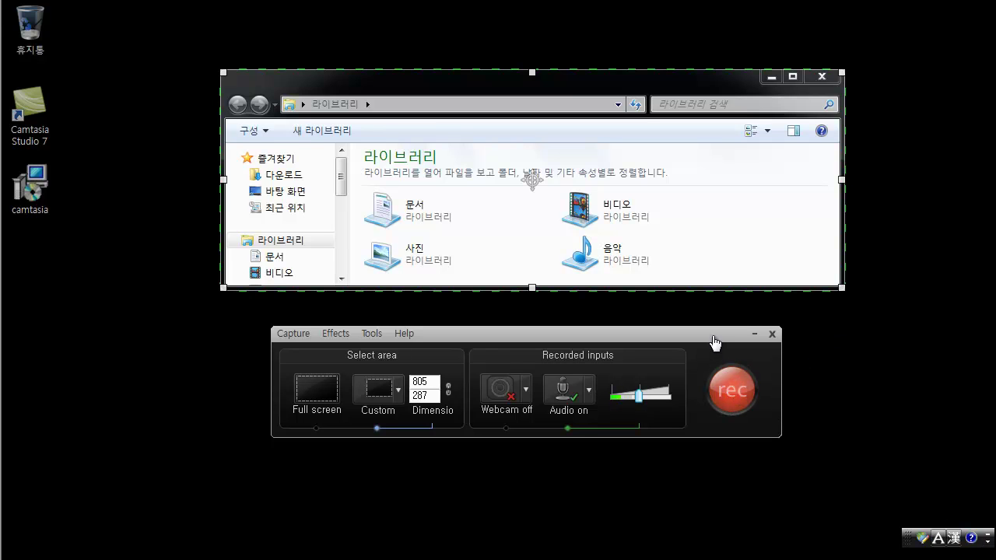
Step: Start recording the Libraries window area, pausing and resuming the recording once
click(731, 397)
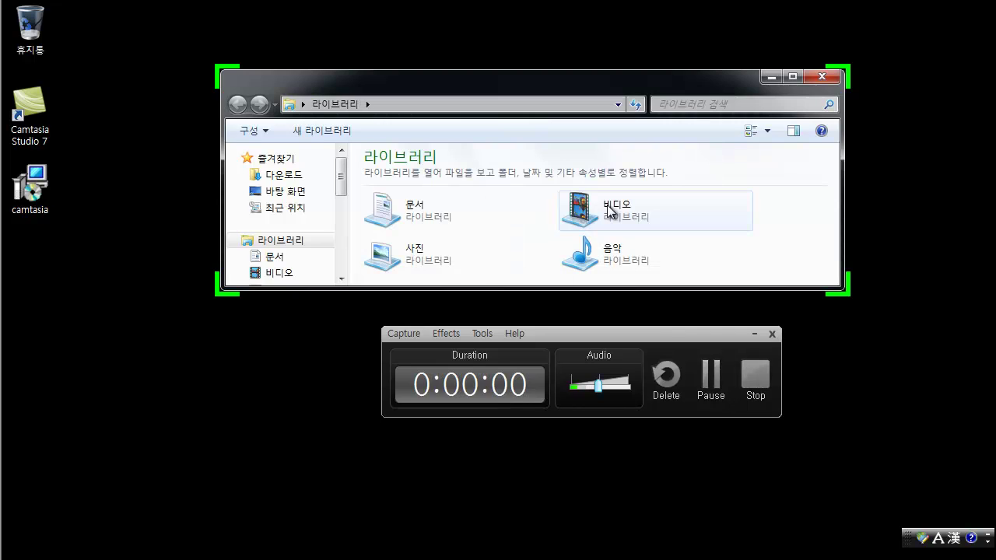
mouse_move(610, 210)
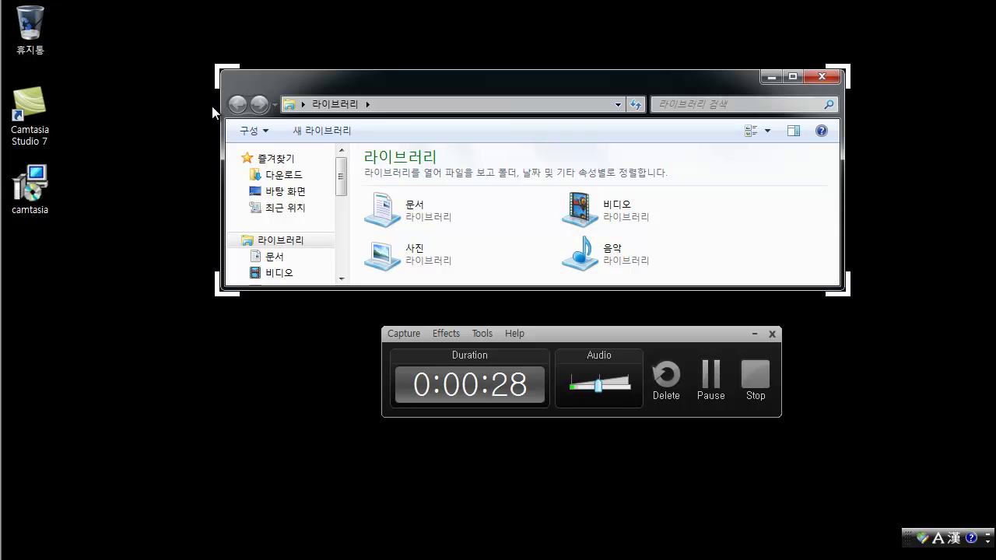
click(710, 372)
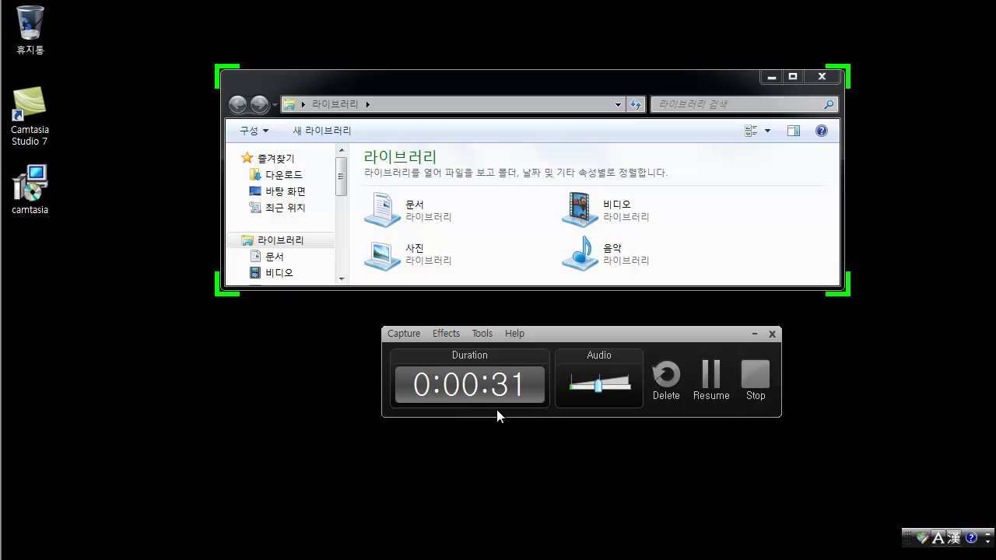
click(714, 392)
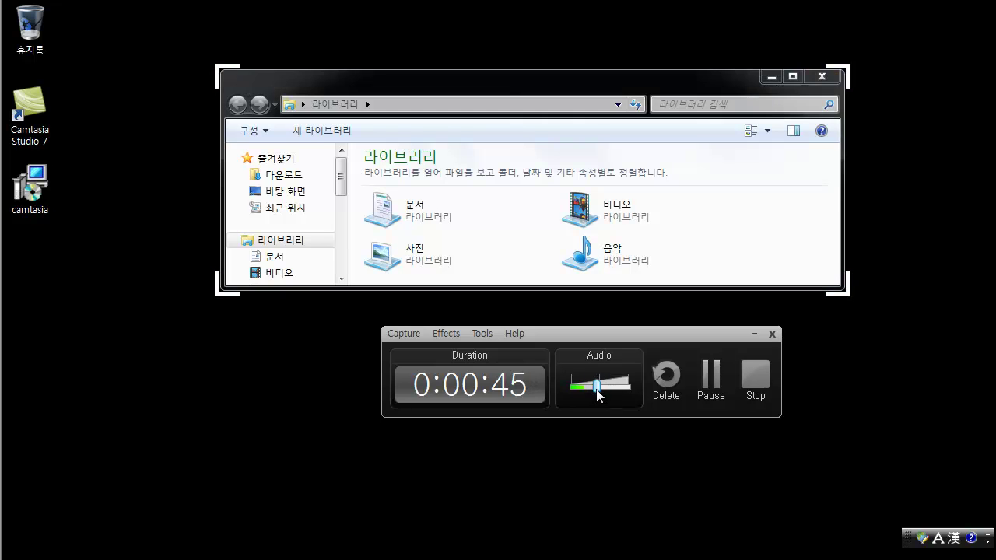
Step: Raise the audio volume slightly during the recording and delete that recording
mouse_move(597, 384)
mouse_down()
mouse_move(587, 389)
mouse_move(615, 392)
mouse_move(600, 392)
mouse_up()
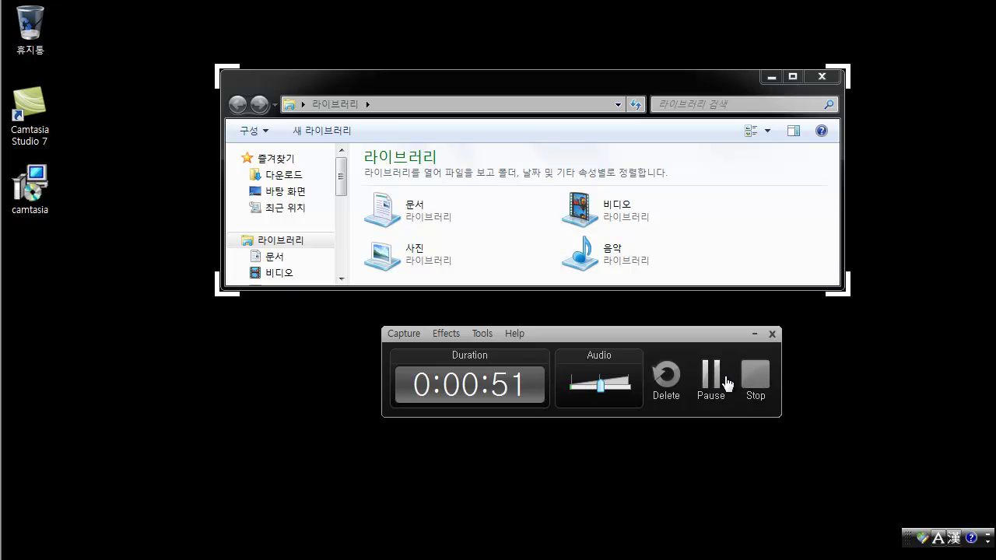
click(673, 375)
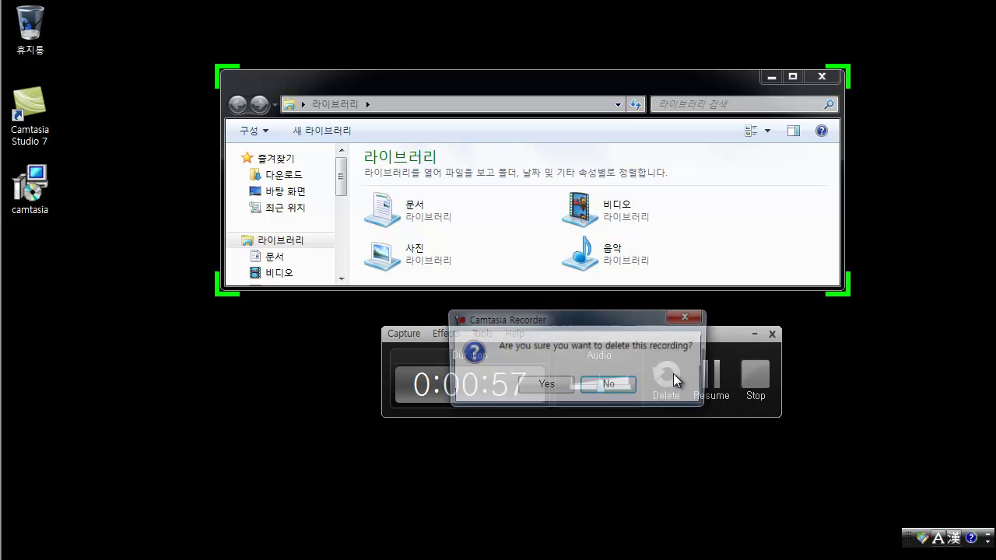
click(547, 384)
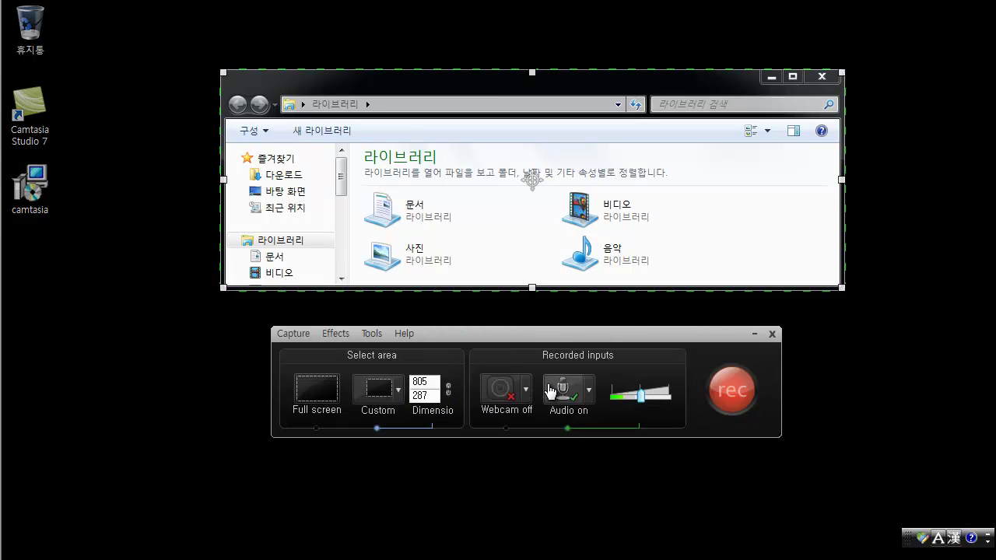
Step: Record the Libraries window area again for about 10 seconds and play its preview, pausing near the end
click(750, 395)
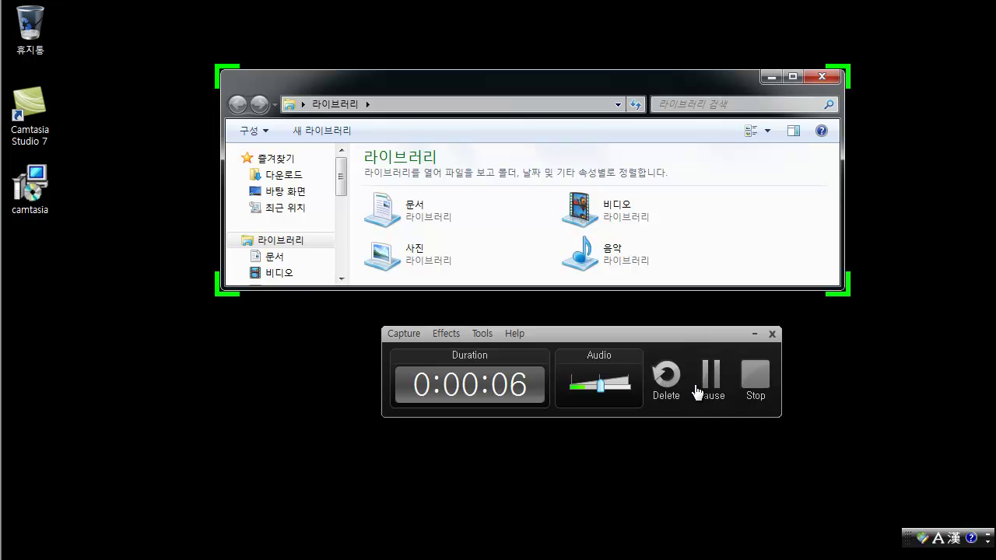
click(753, 375)
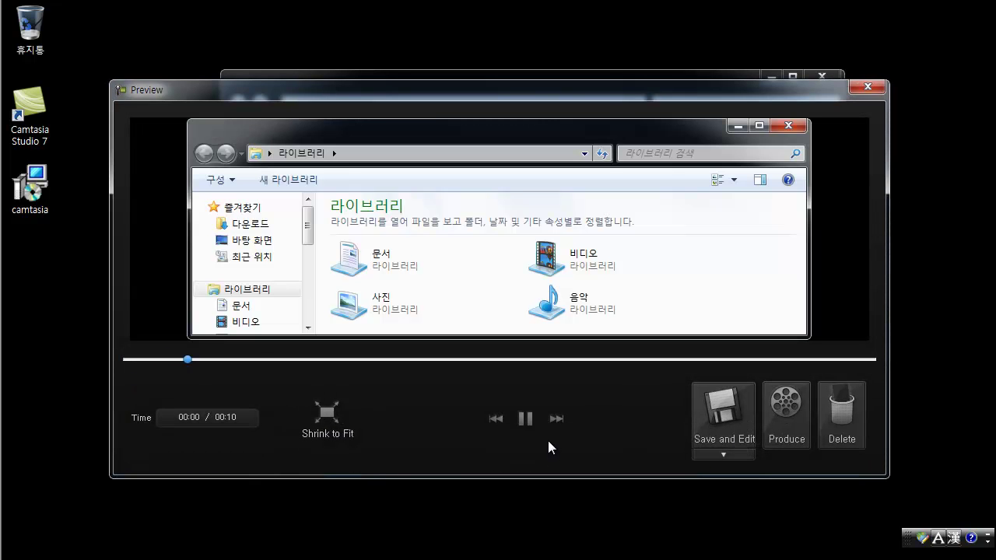
click(528, 422)
click(522, 416)
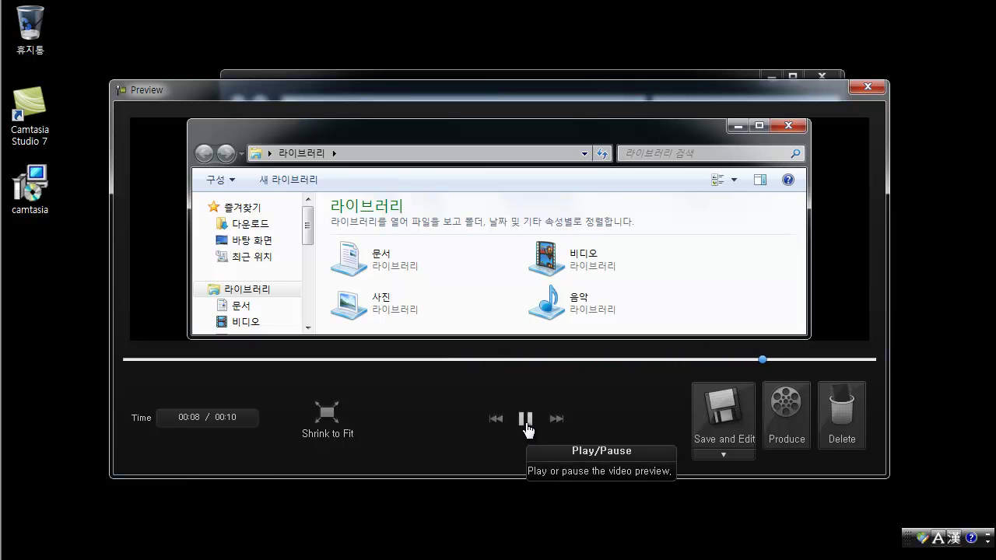
click(526, 420)
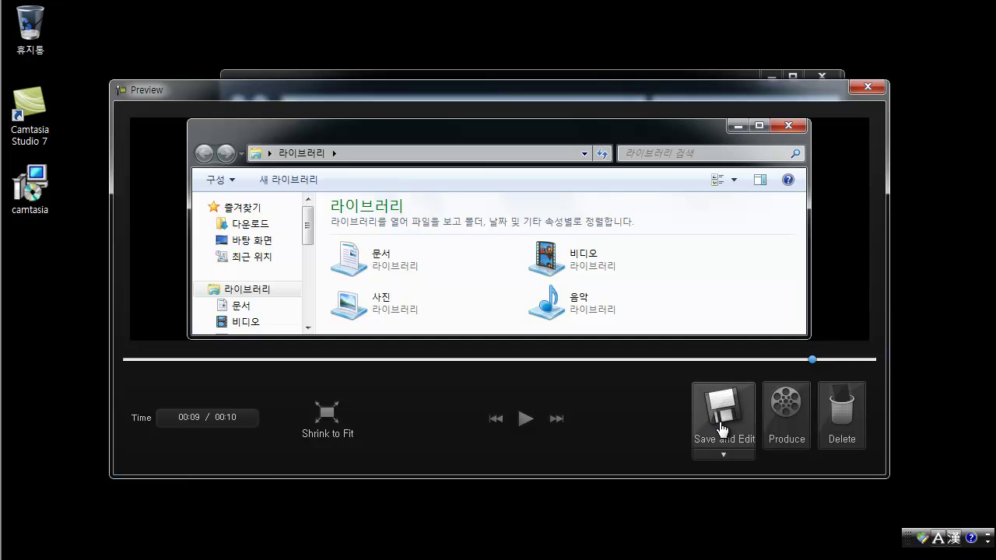
Step: Save the recording for editing as camtasia_rec_1 in the Camtasia Studio folder and accept editing dimensions of 640 x 228
click(720, 429)
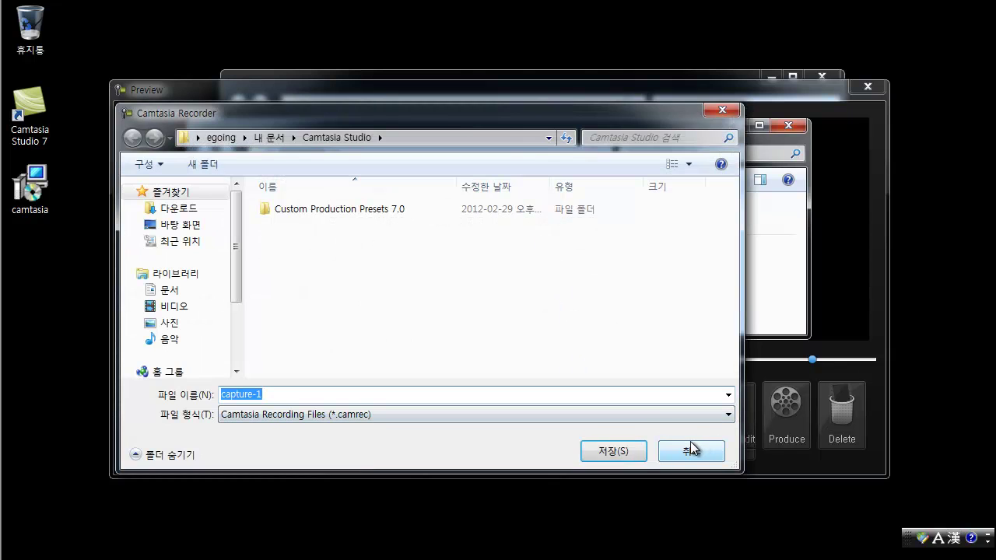
drag(497, 112, 577, 114)
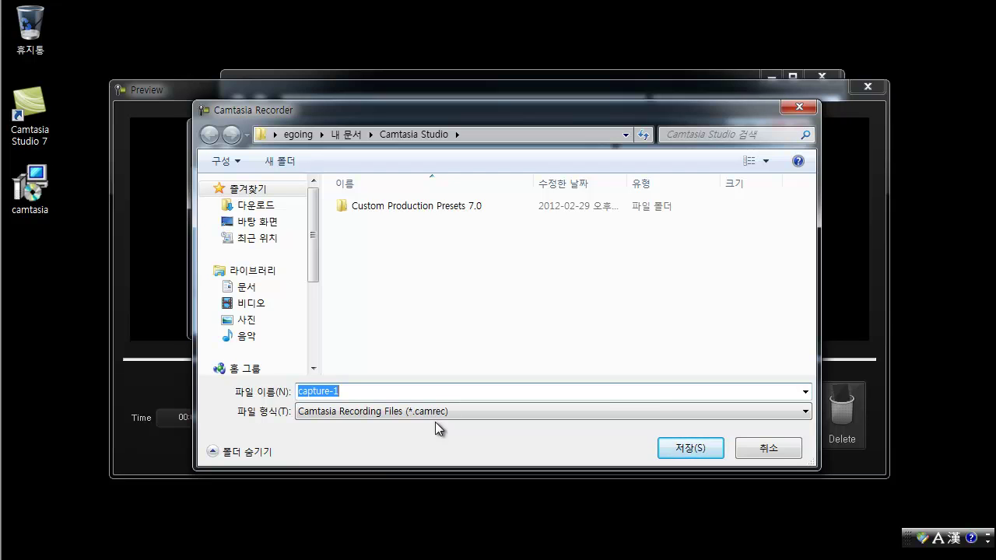
text(camtasia)
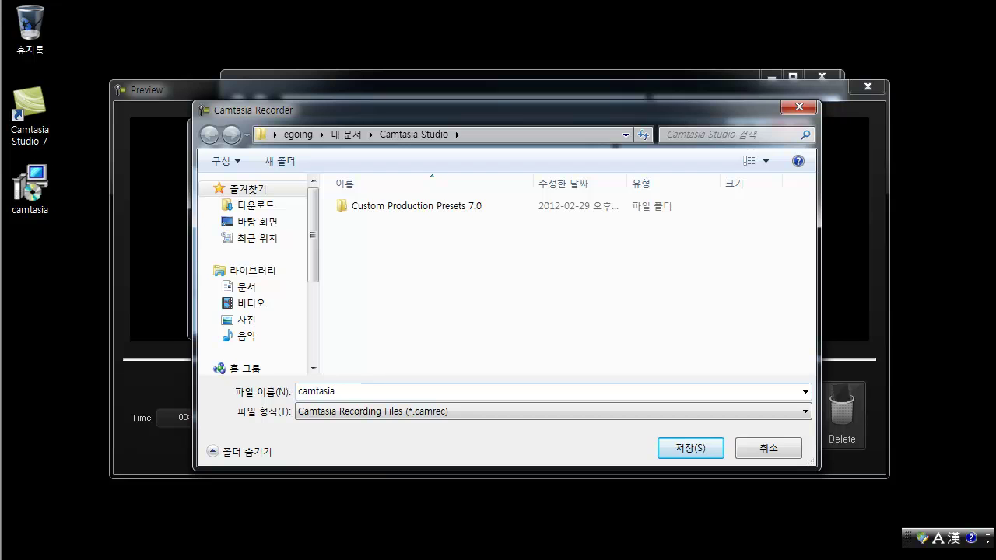
text(_rec)
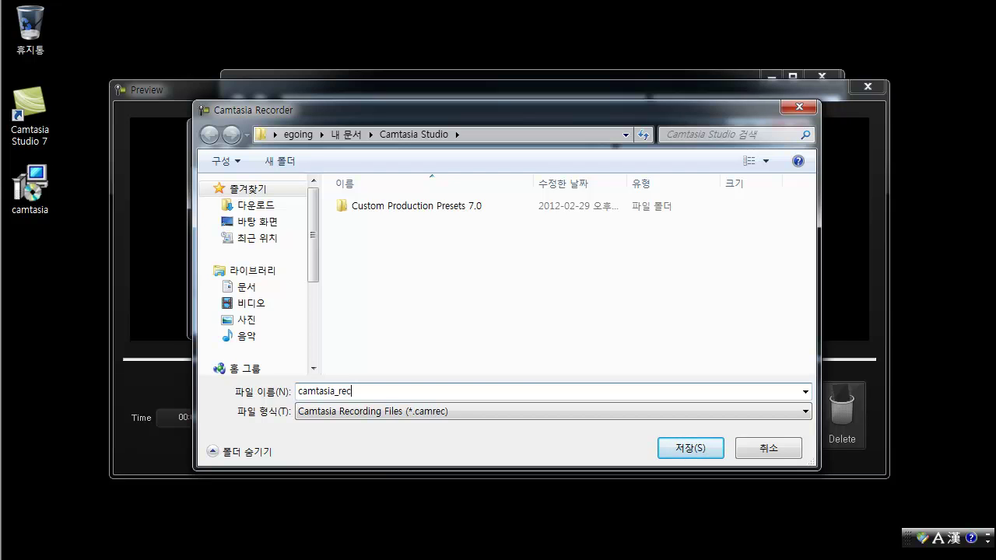
text(_1)
click(689, 448)
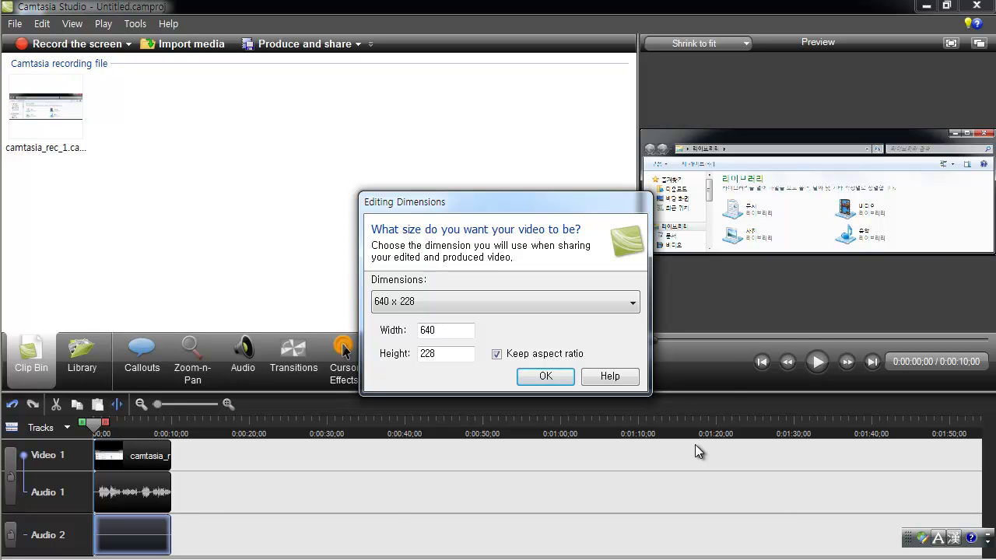
click(547, 365)
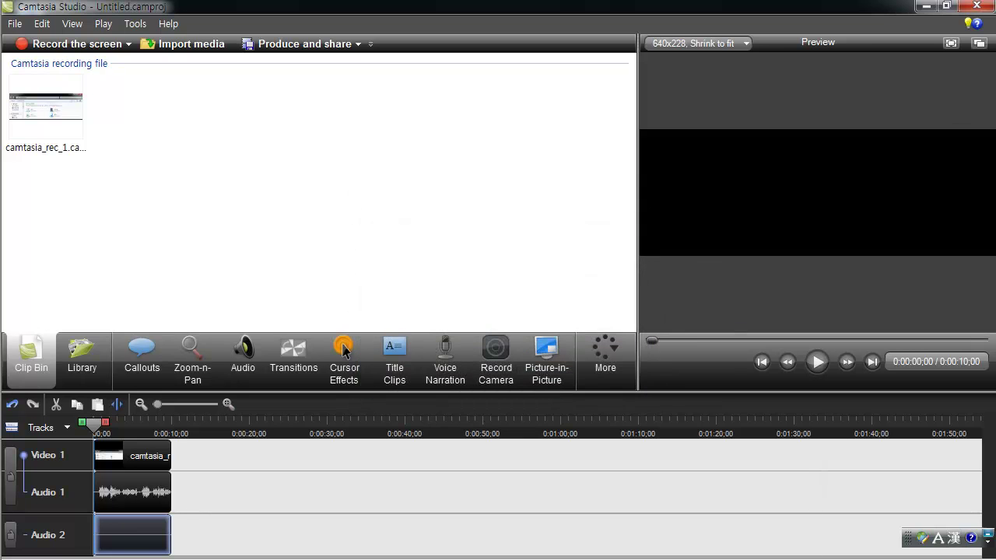